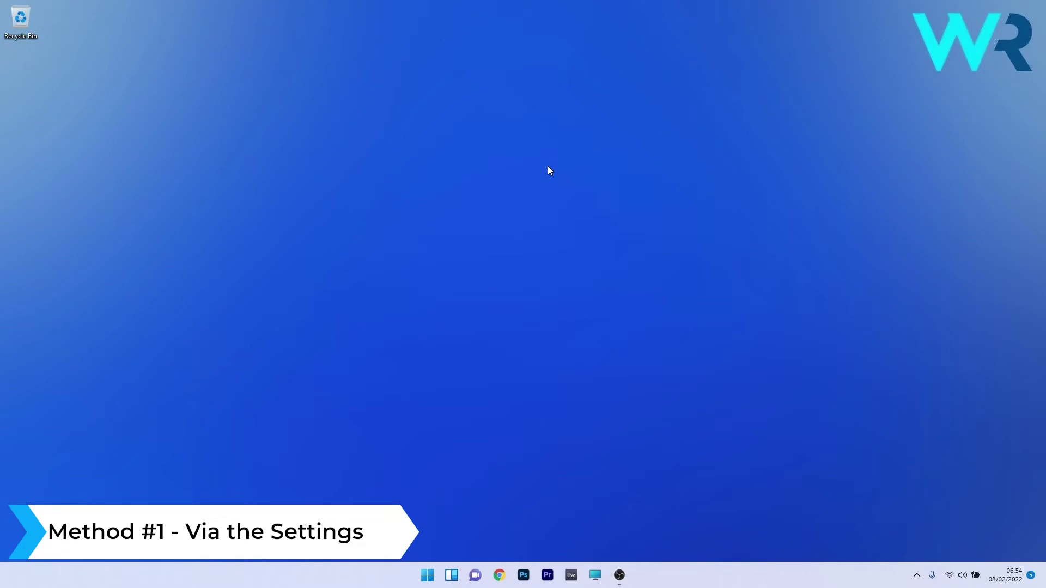
# Launch Settings and go to Apps › Default apps › Choose defaults by file type.
pyautogui.click(427, 574)
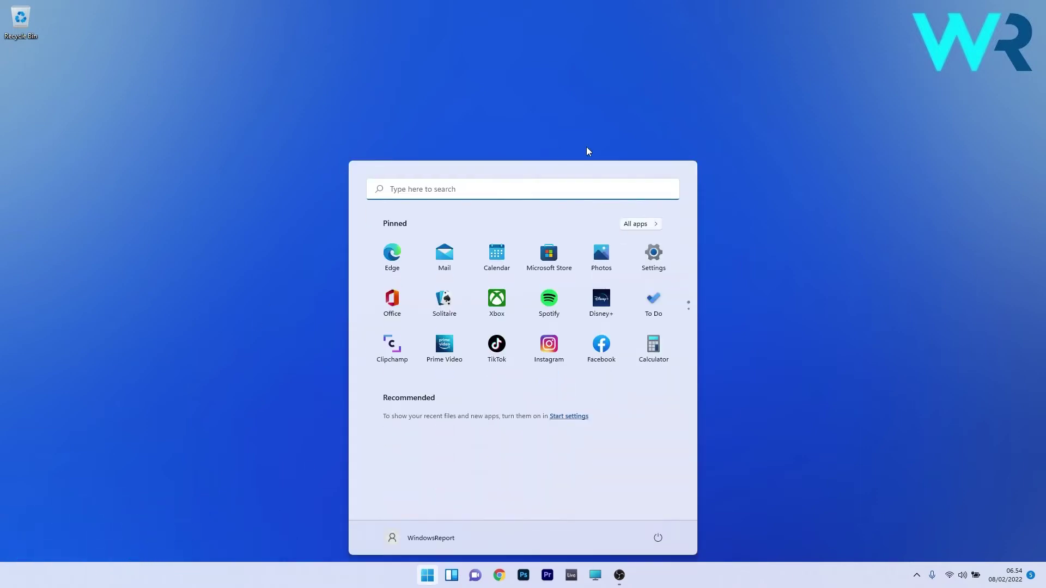
pyautogui.click(653, 256)
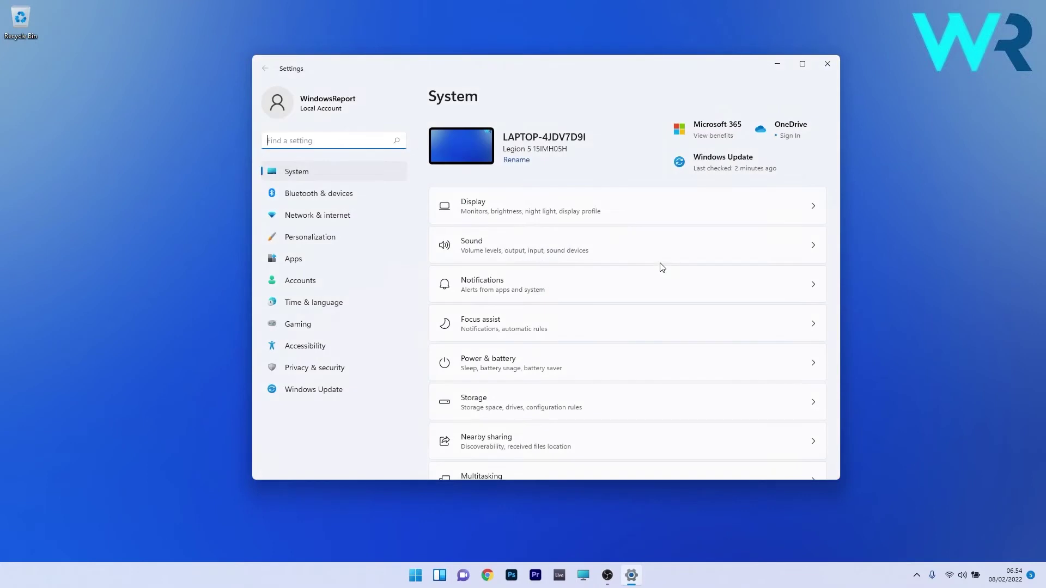
pyautogui.click(322, 265)
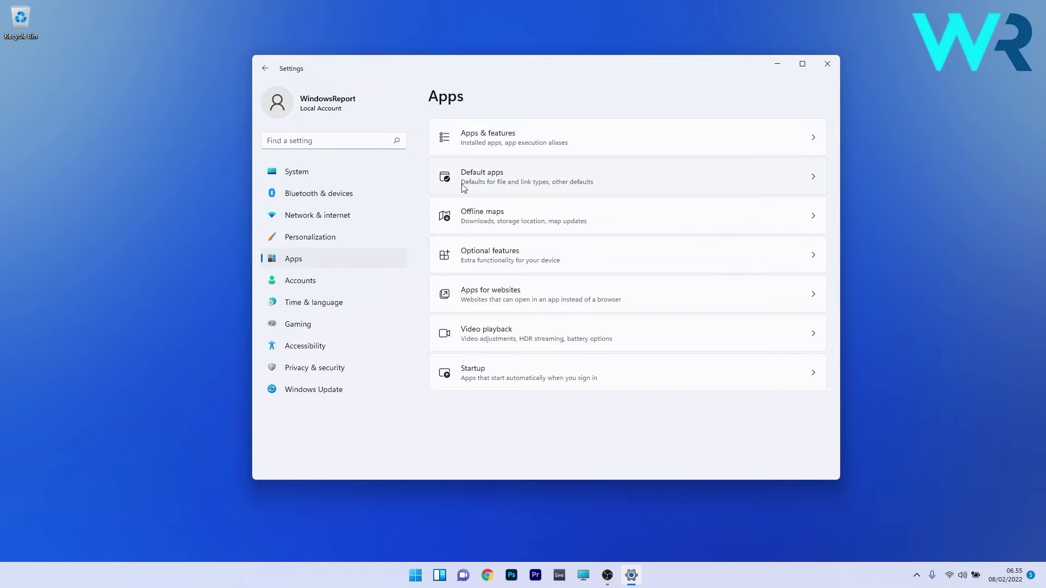
pyautogui.click(660, 183)
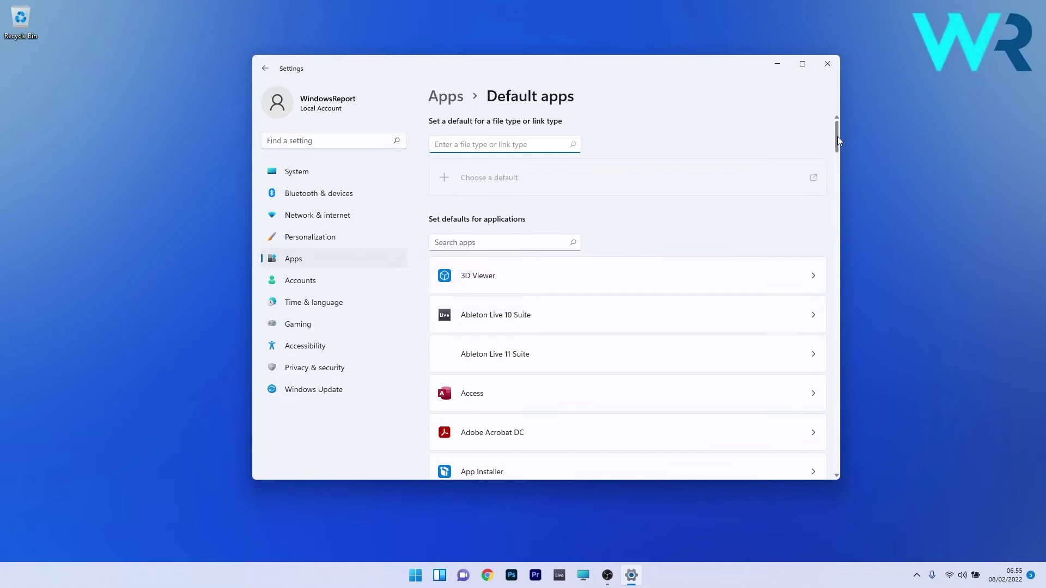
pyautogui.moveTo(837, 136); pyautogui.dragTo(838, 453)
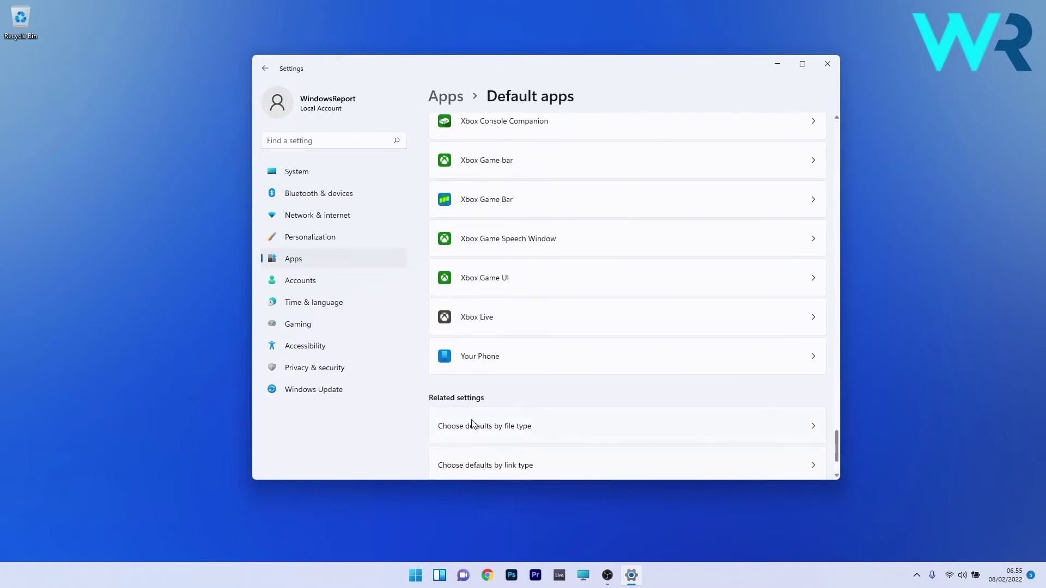
pyautogui.scroll(-2, 524, 425)
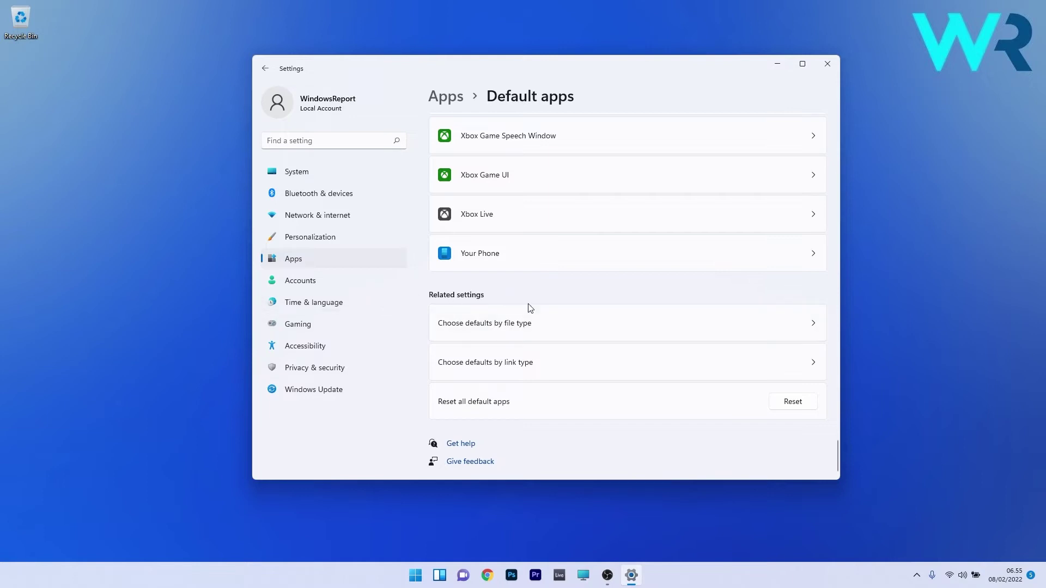
pyautogui.click(523, 323)
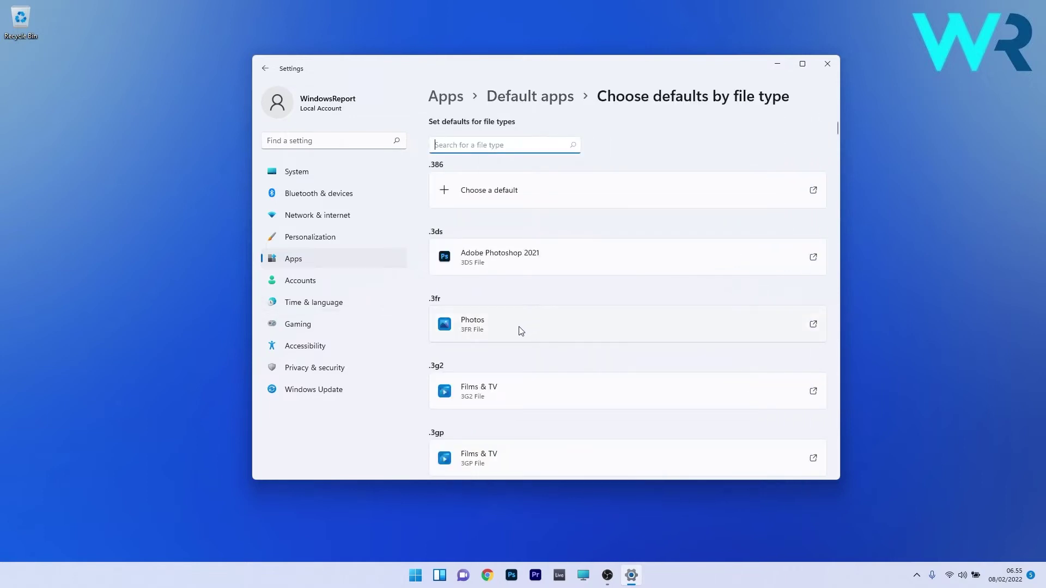
# Change the .3fr default app from Photos to Movie Maker and confirm with OK.
pyautogui.click(497, 327)
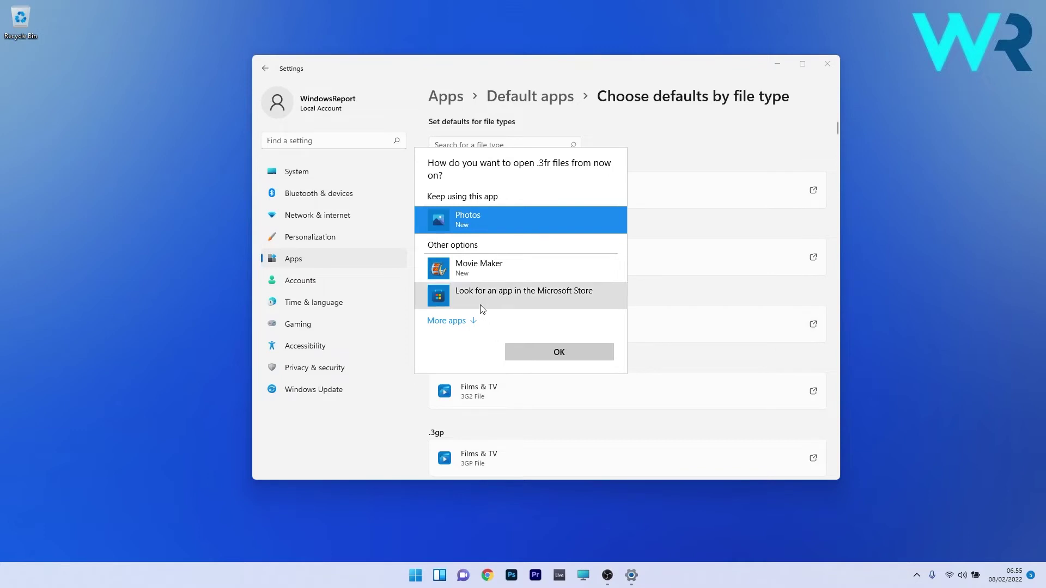
pyautogui.click(469, 265)
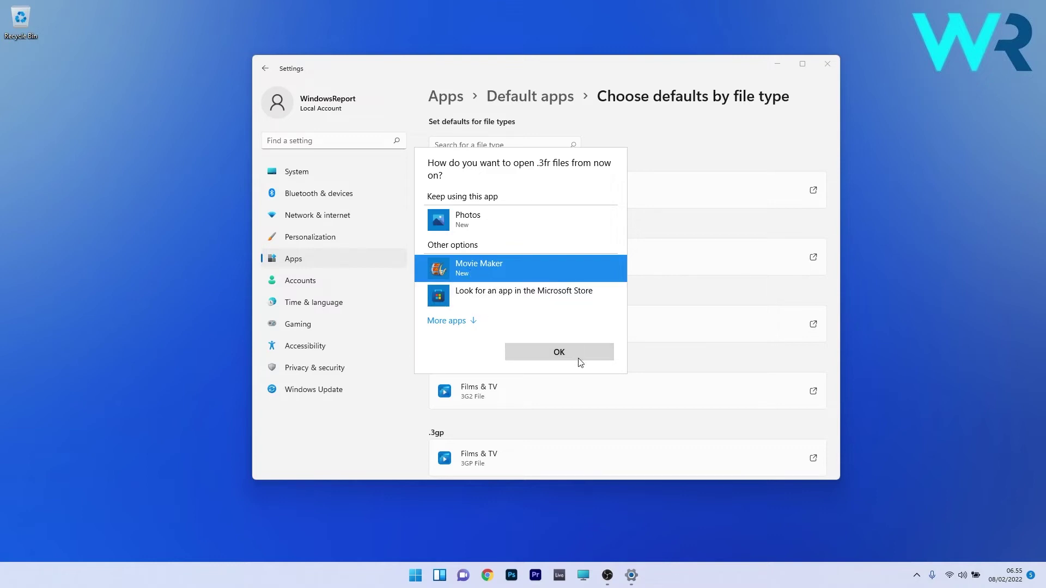
pyautogui.click(564, 353)
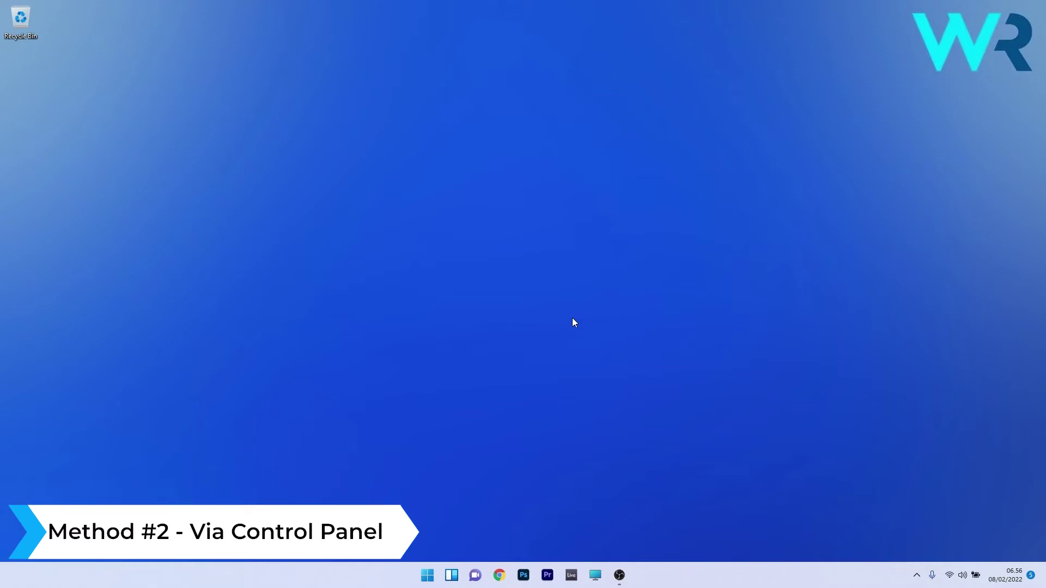
# Launch Control Panel in large icons view and choose Default Programs › Associate a file type or protocol.
pyautogui.click(427, 575)
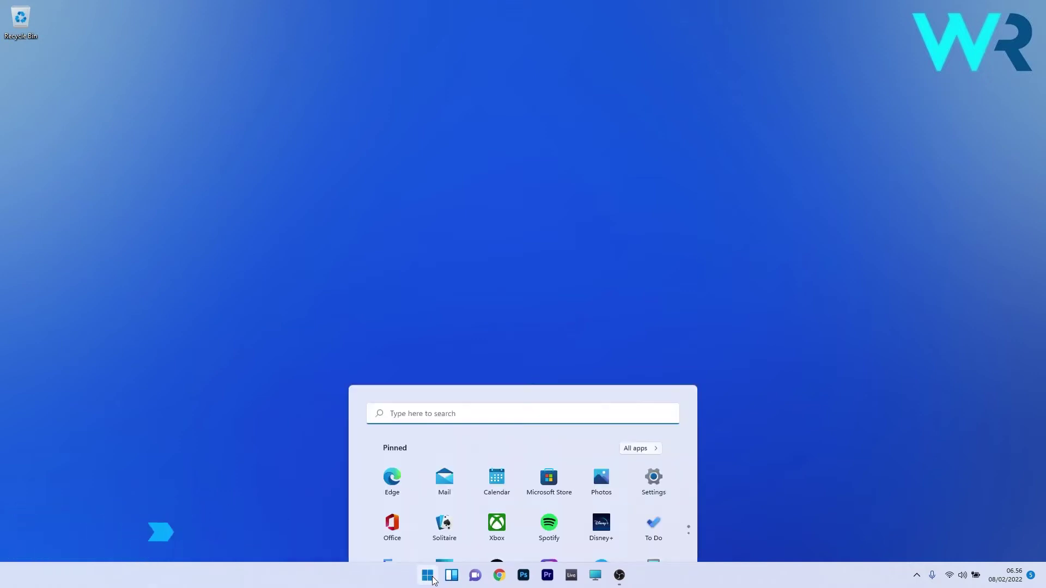
pyautogui.write('control')
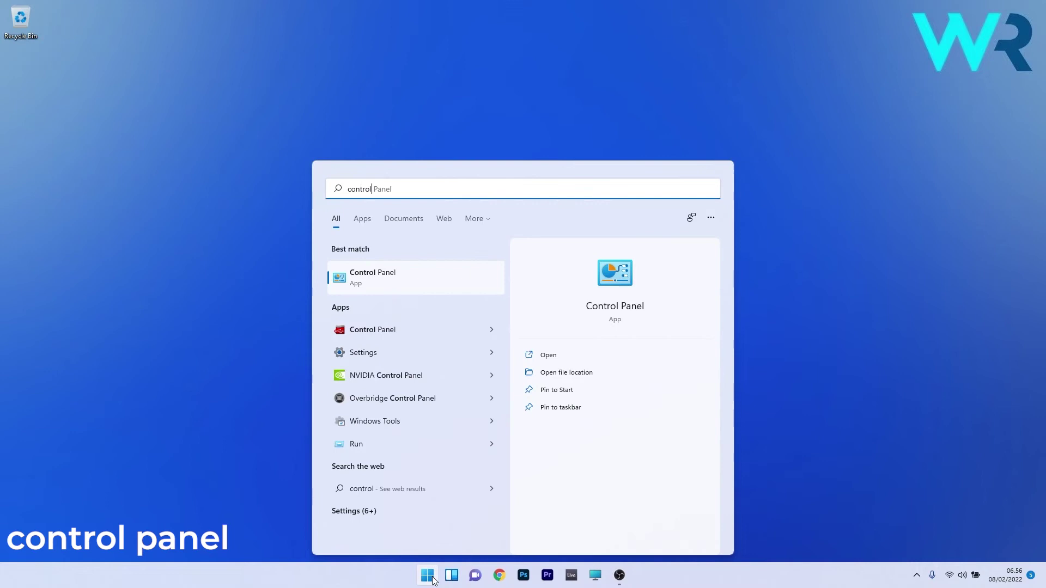
pyautogui.click(380, 278)
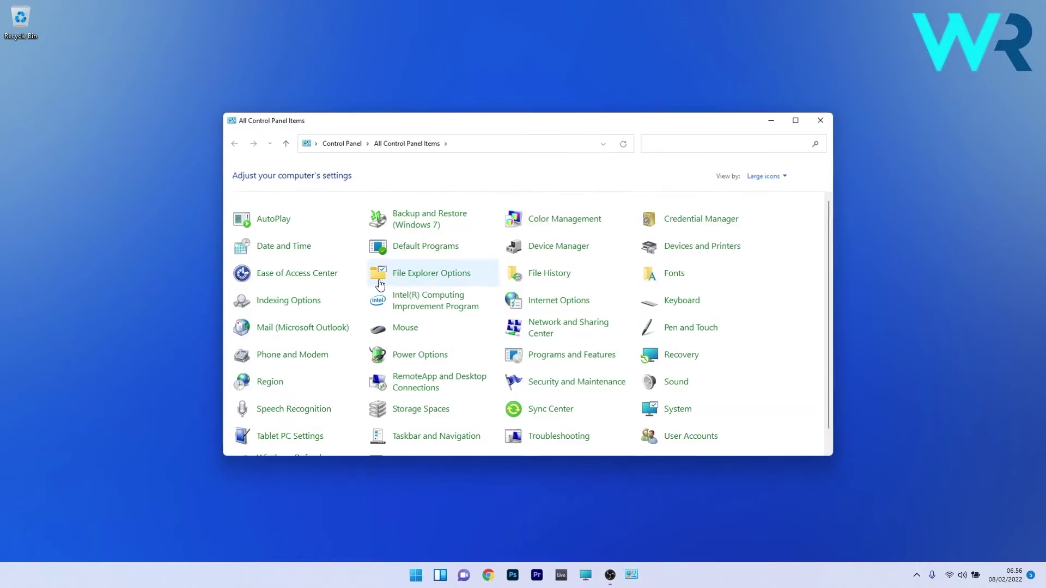
pyautogui.click(769, 176)
pyautogui.click(775, 206)
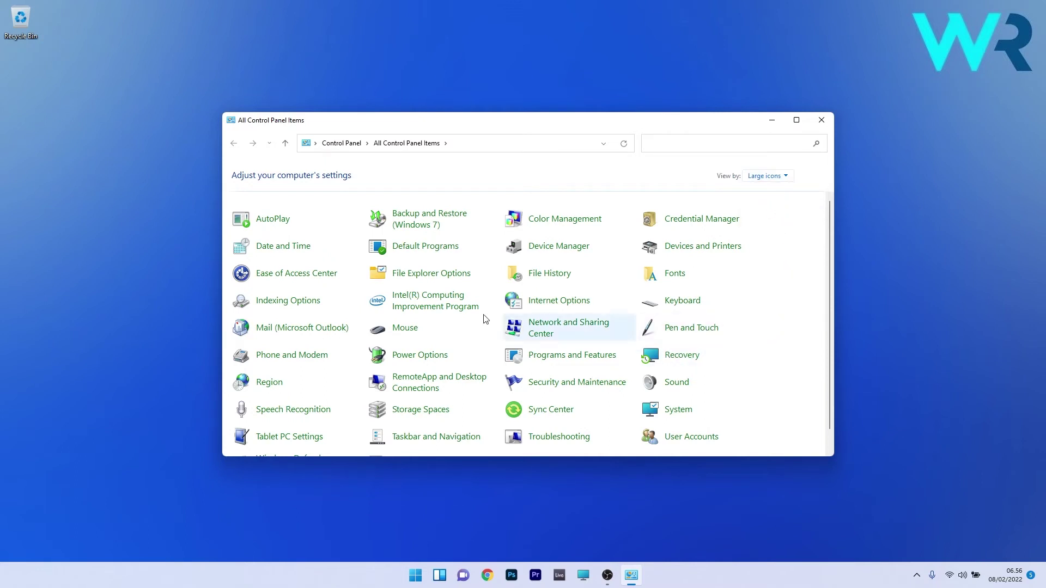
pyautogui.click(430, 250)
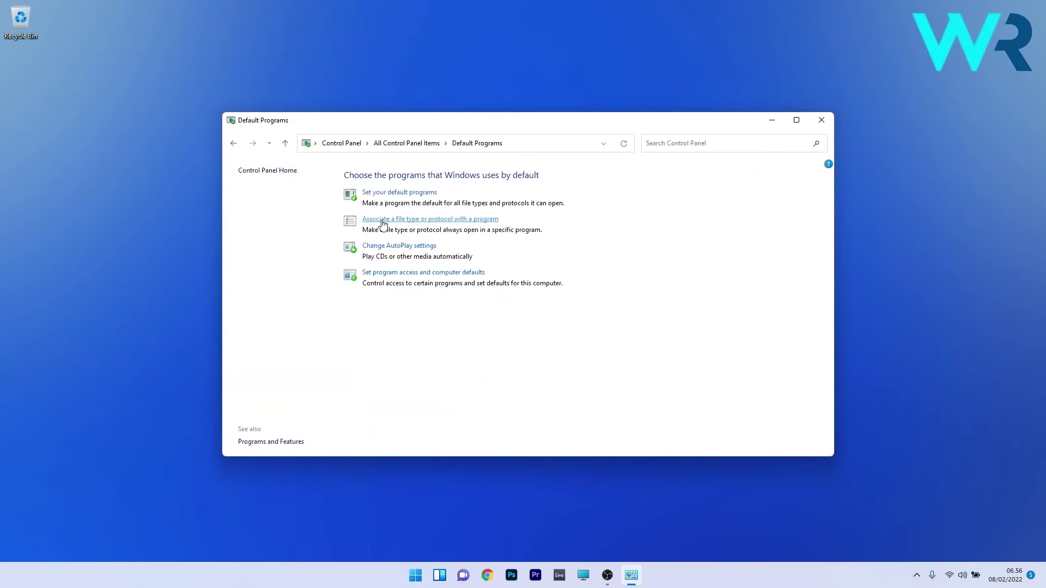
pyautogui.click(431, 220)
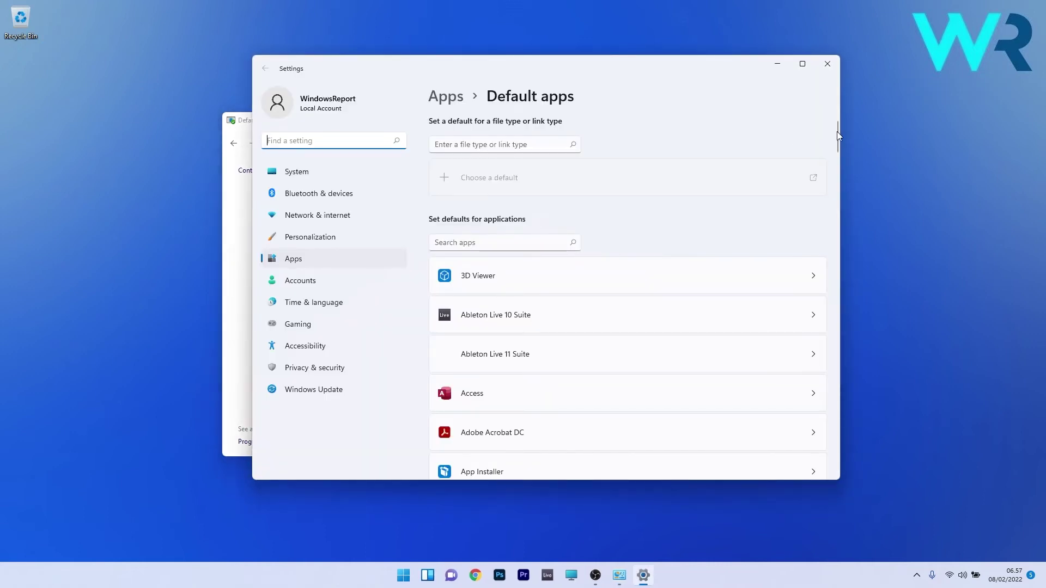
pyautogui.moveTo(837, 132); pyautogui.dragTo(829, 466)
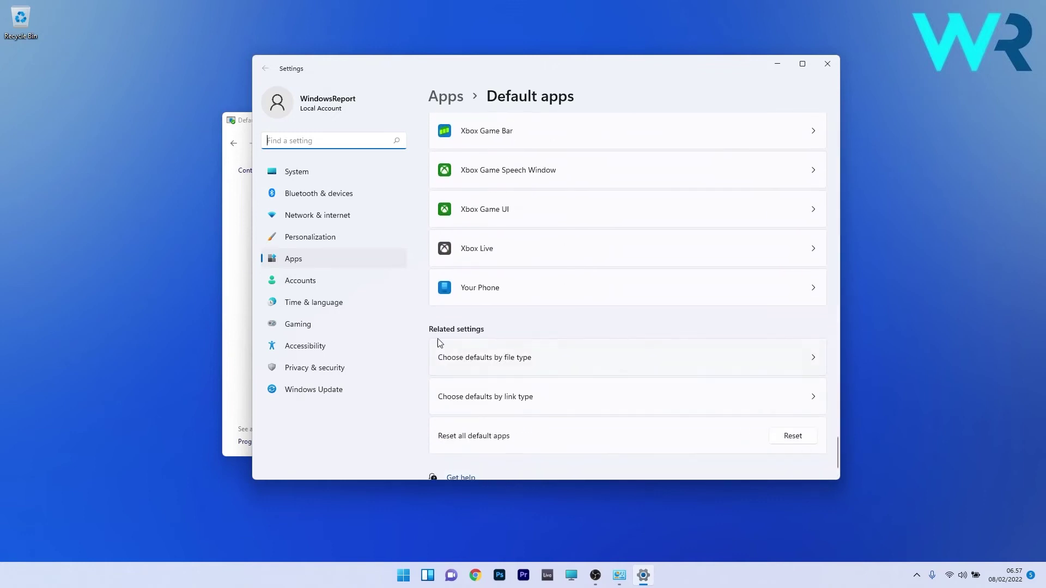
# Choose 'Choose defaults by file type' on the Default apps page.
pyautogui.click(553, 360)
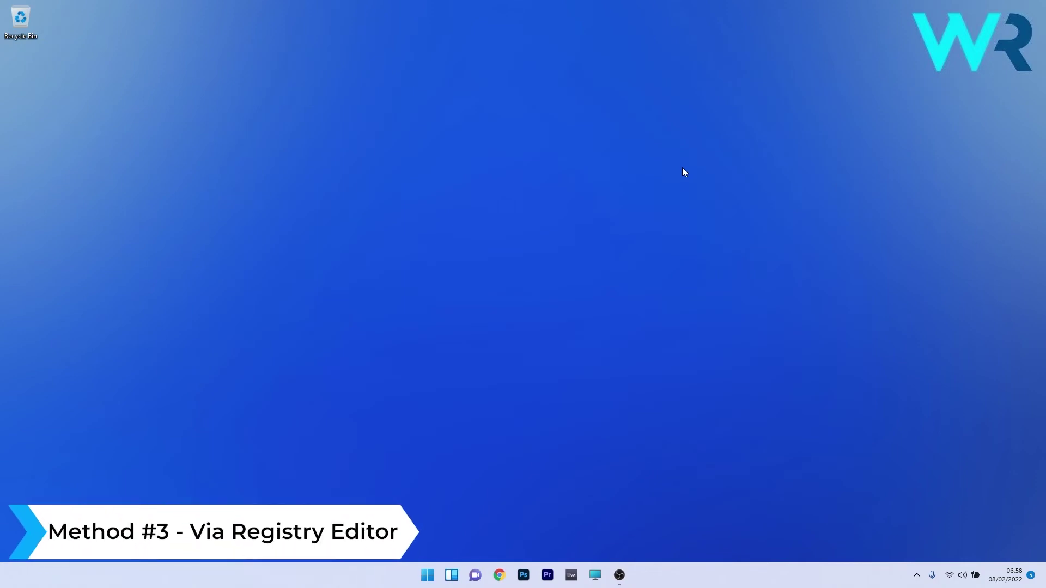
# Launch Registry Editor and expand HKEY_CURRENT_USER › Software › Microsoft › Windows › CurrentVersion.
pyautogui.click(427, 576)
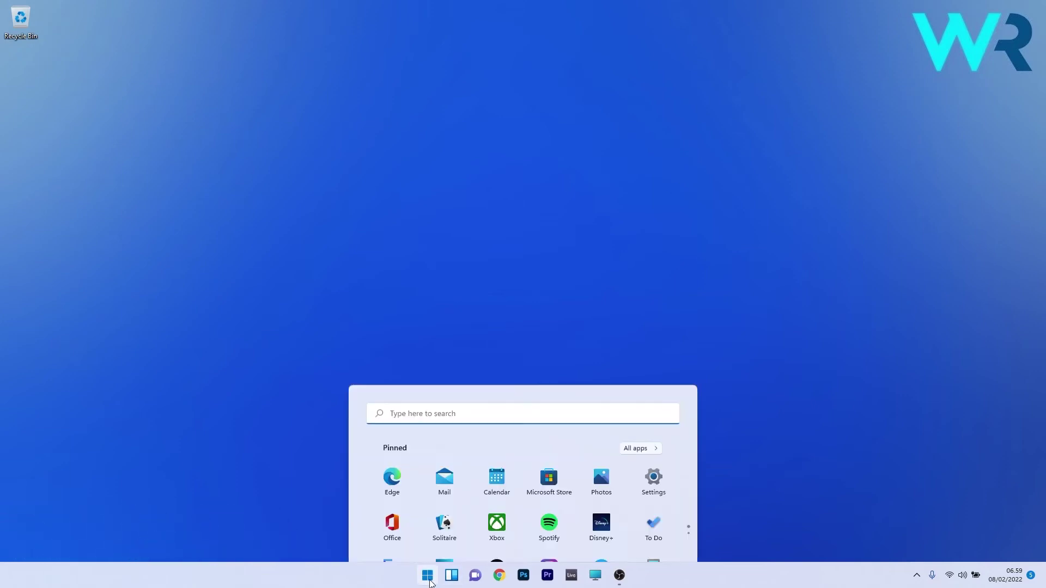
pyautogui.write('regedit')
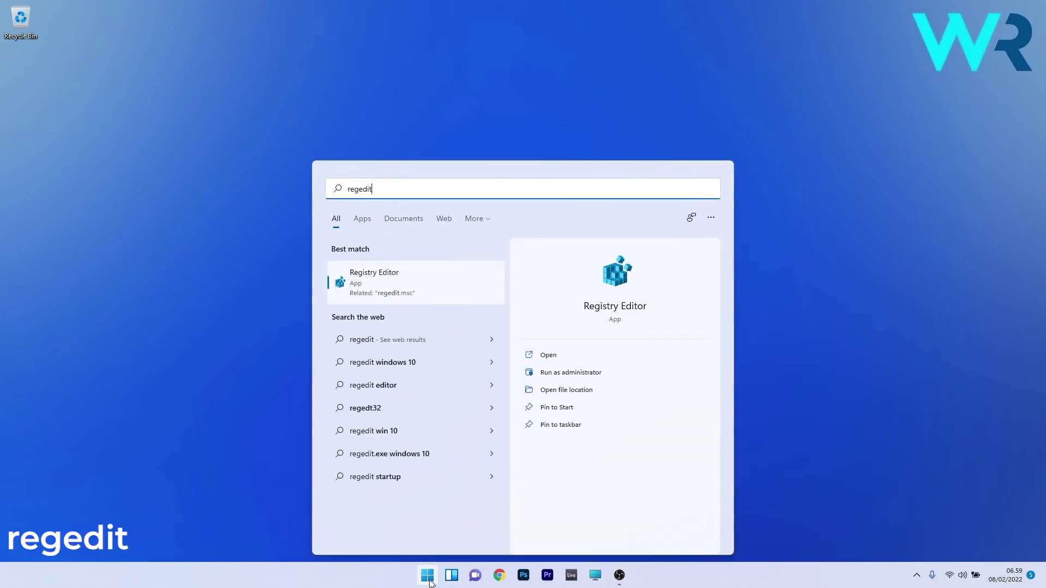
pyautogui.click(406, 282)
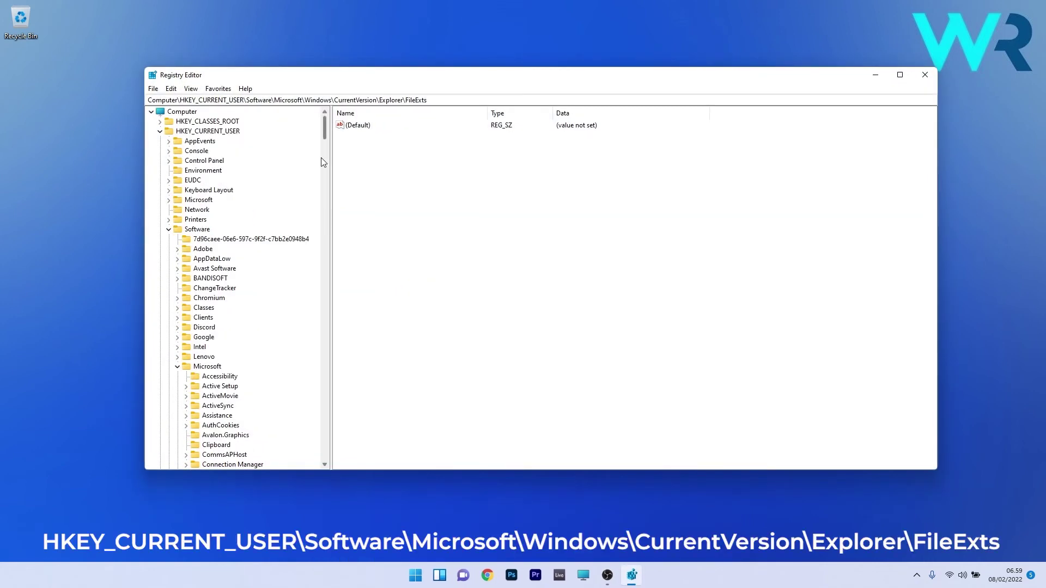
pyautogui.click(208, 131)
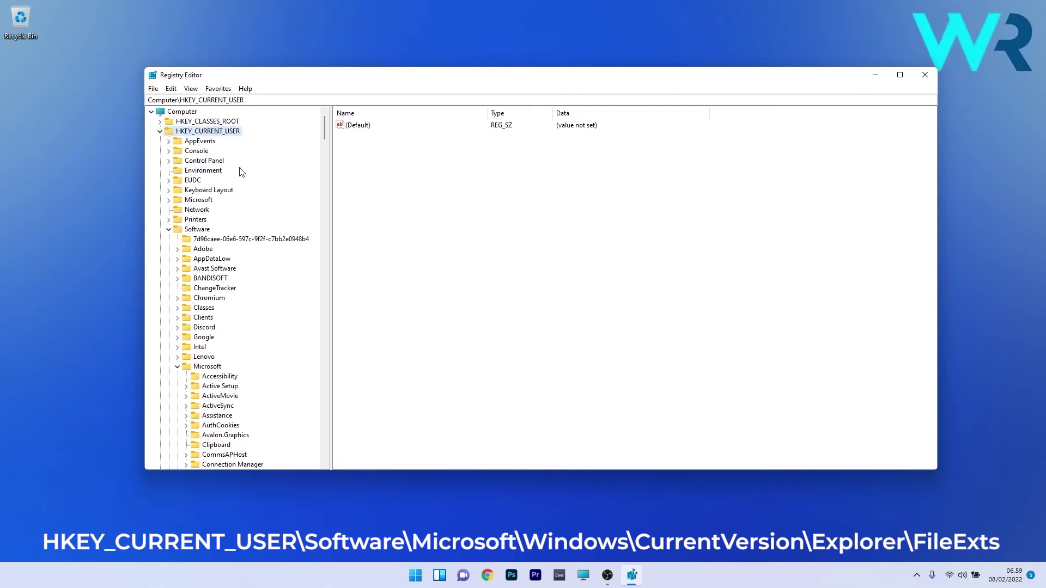
pyautogui.click(198, 229)
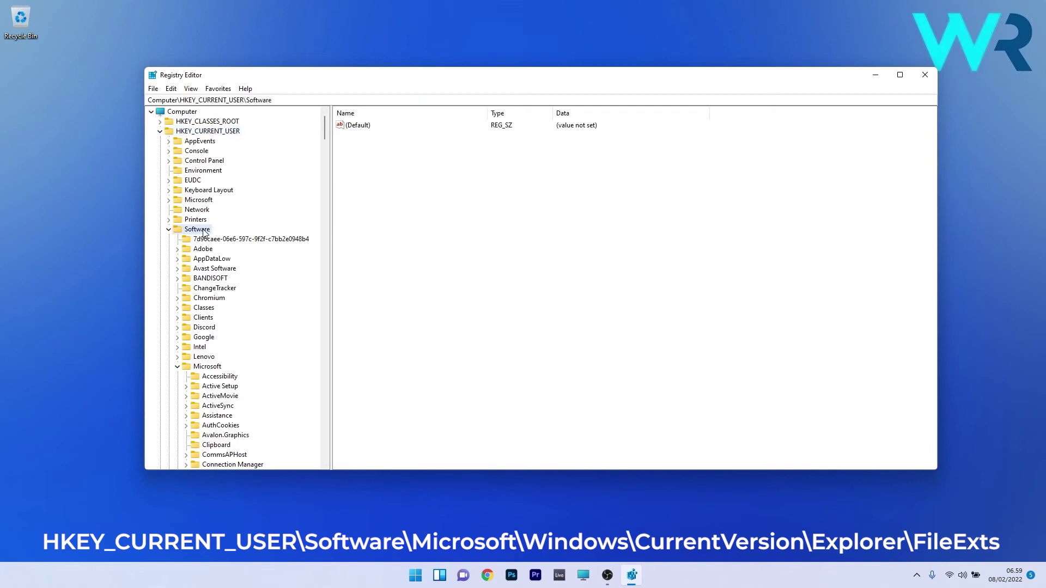
pyautogui.scroll(-2, 251, 207)
pyautogui.scroll(-2, 251, 206)
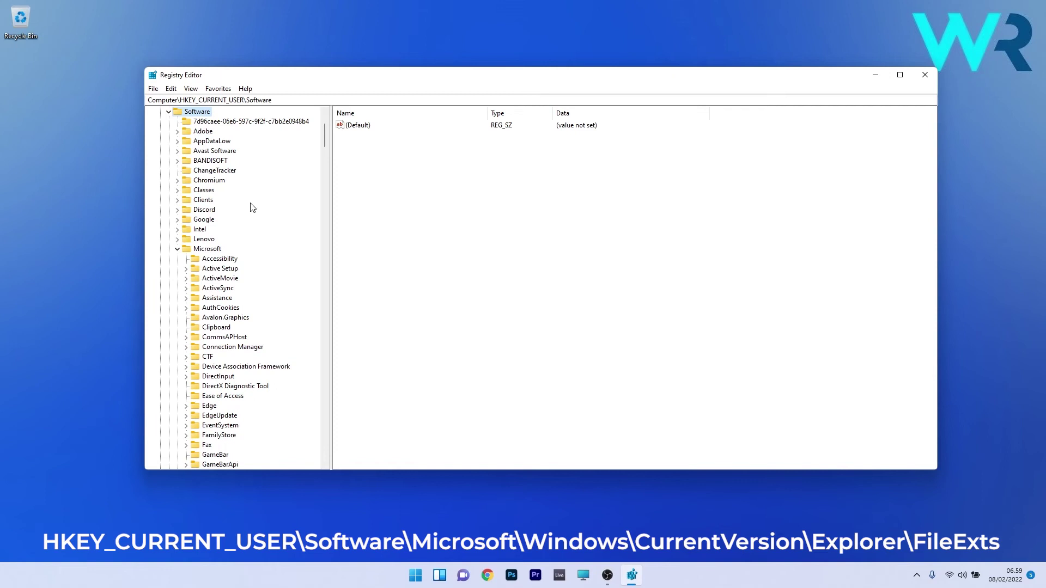
pyautogui.click(210, 259)
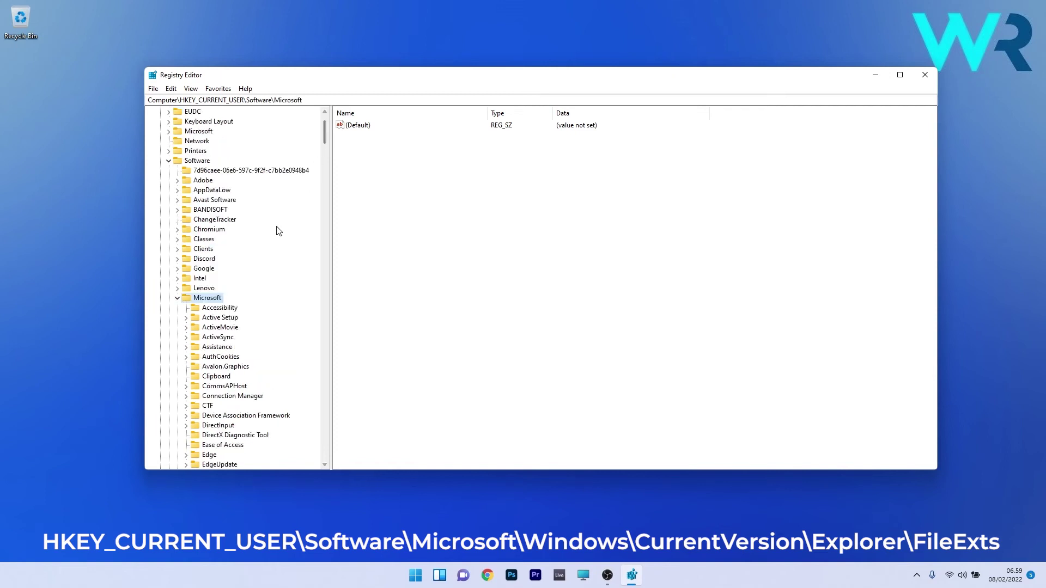
pyautogui.scroll(-5, 264, 242)
pyautogui.scroll(-5, 264, 241)
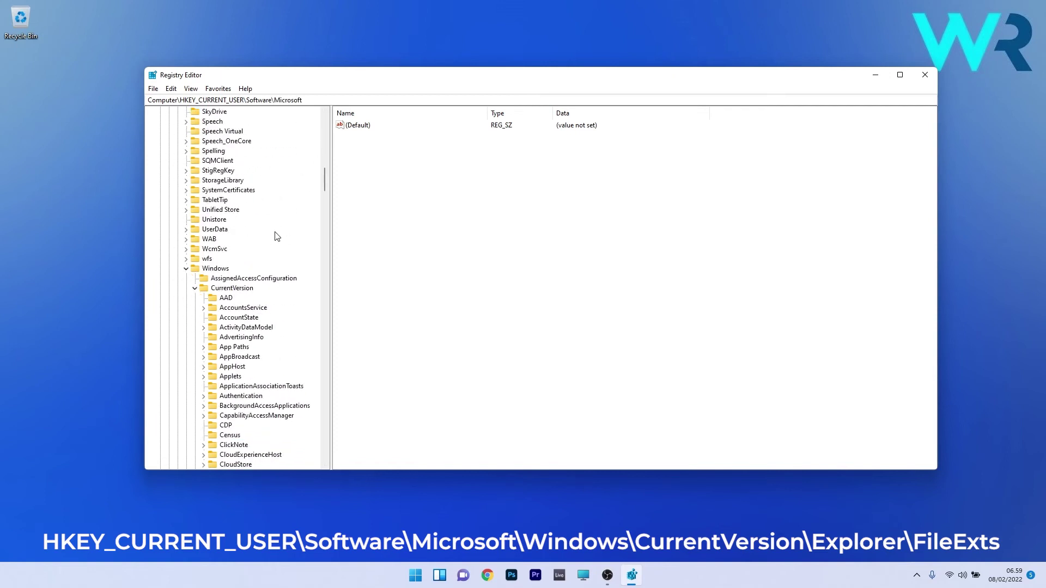
pyautogui.click(217, 269)
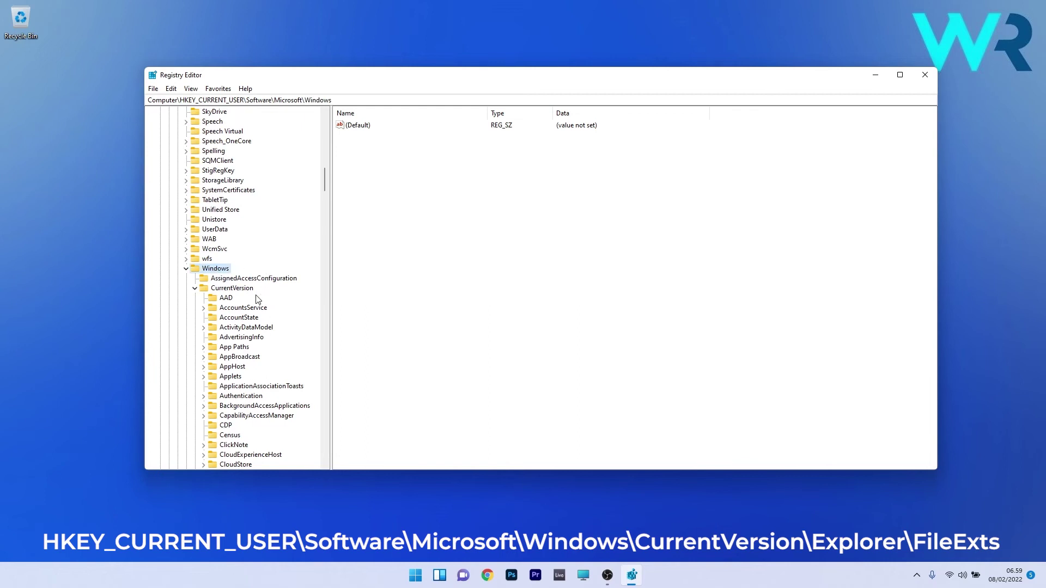
pyautogui.click(235, 290)
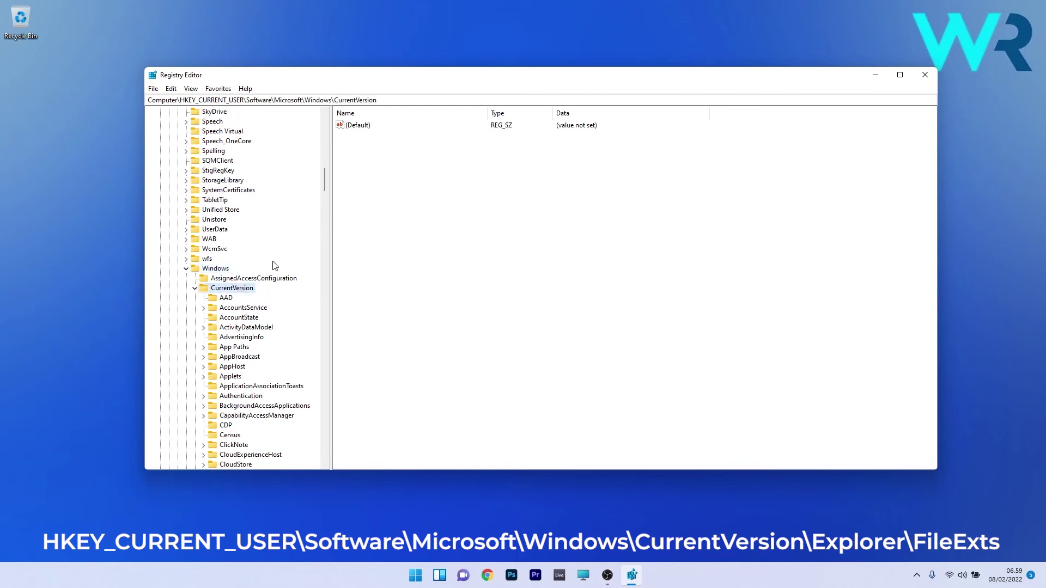
pyautogui.scroll(-4, 276, 262)
pyautogui.scroll(-3, 276, 262)
pyautogui.scroll(-1, 276, 262)
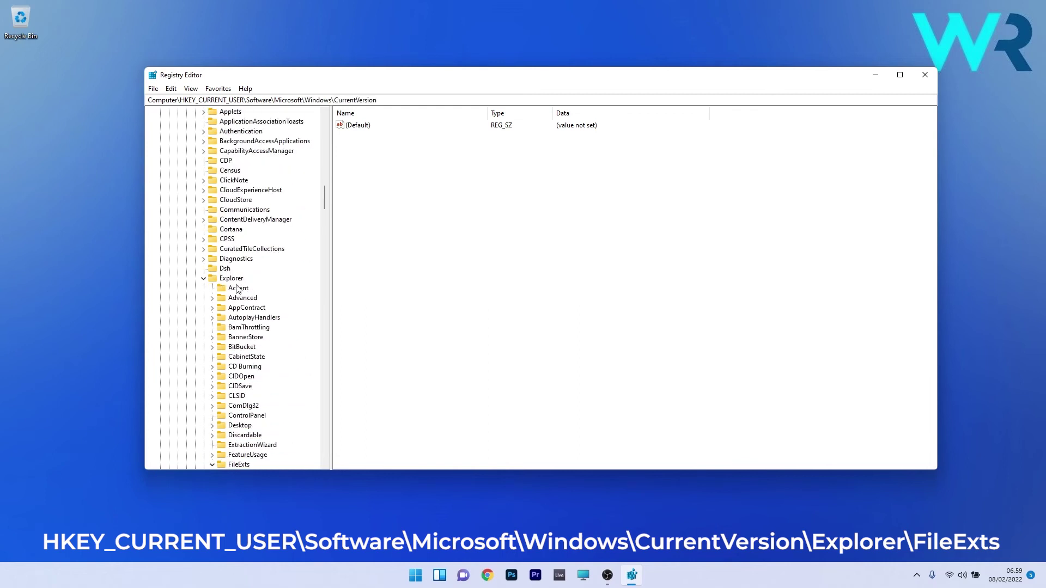
# Expand Explorer › FileExts and locate the .3gp extension key.
pyautogui.click(236, 280)
pyautogui.scroll(-2, 284, 264)
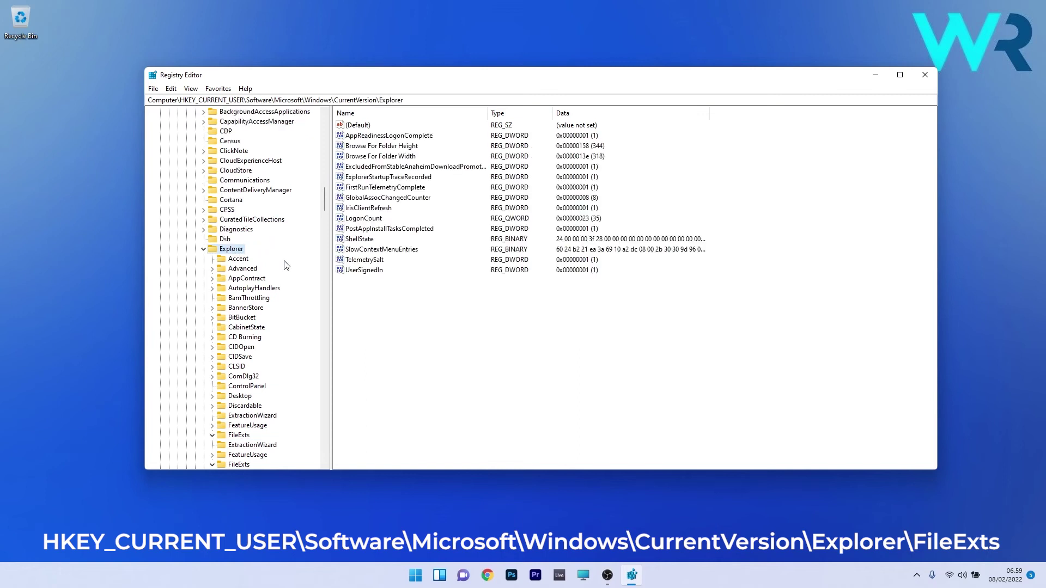
pyautogui.scroll(-2, 284, 264)
pyautogui.scroll(-1, 285, 264)
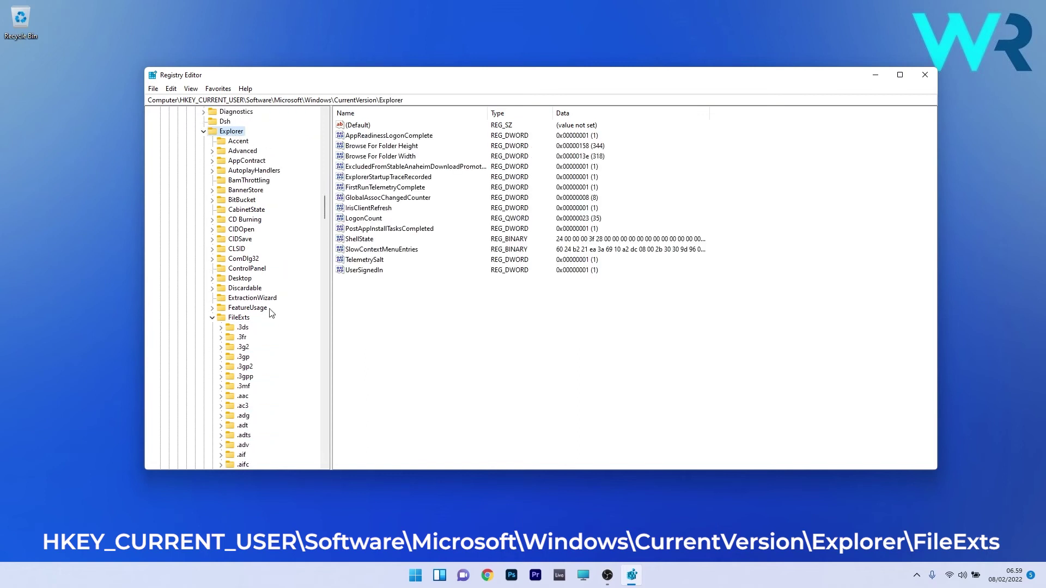
pyautogui.click(237, 317)
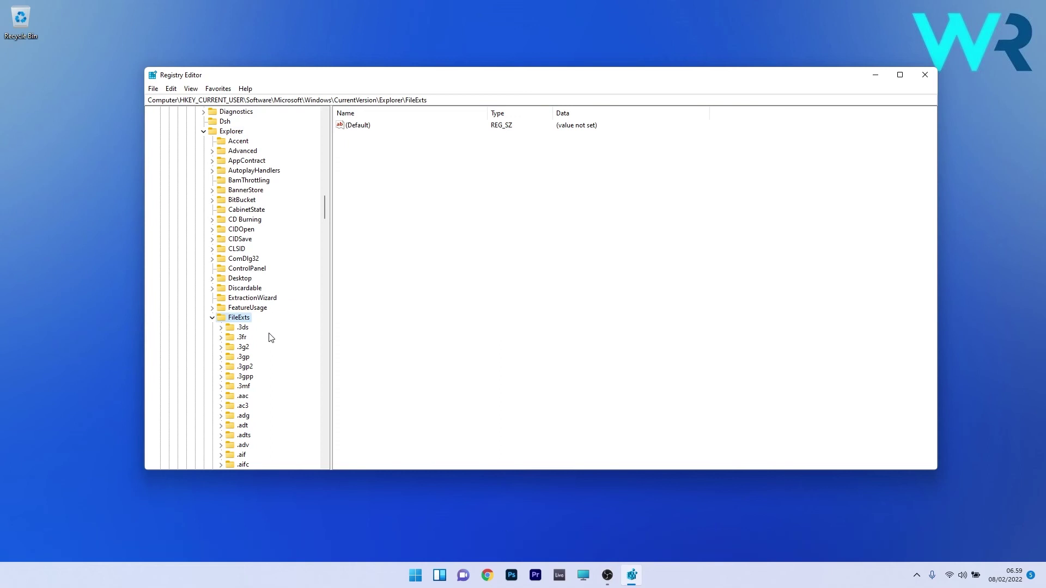
pyautogui.scroll(-1, 266, 344)
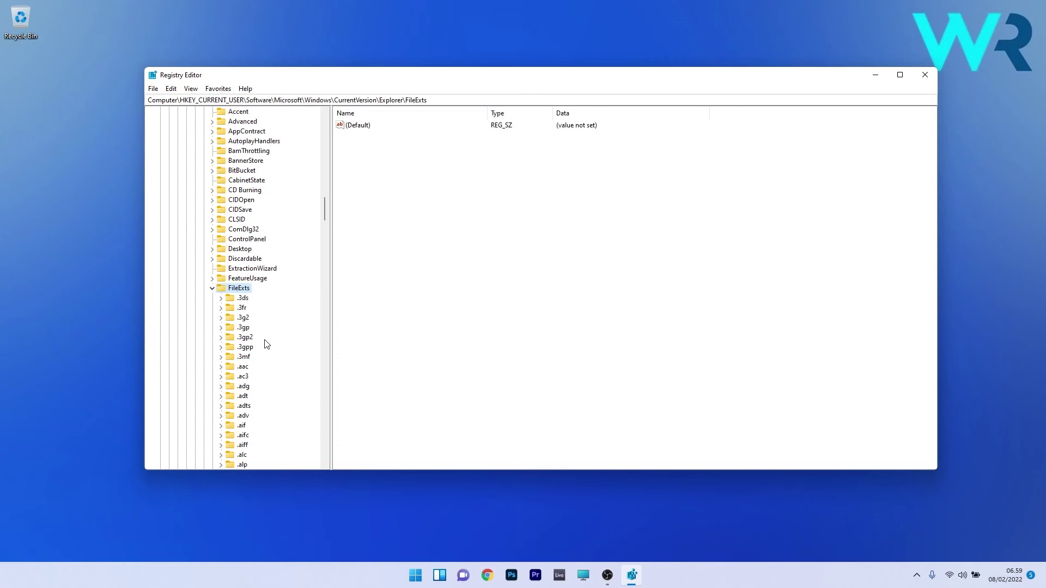
pyautogui.scroll(-2, 265, 345)
pyautogui.scroll(-1, 266, 344)
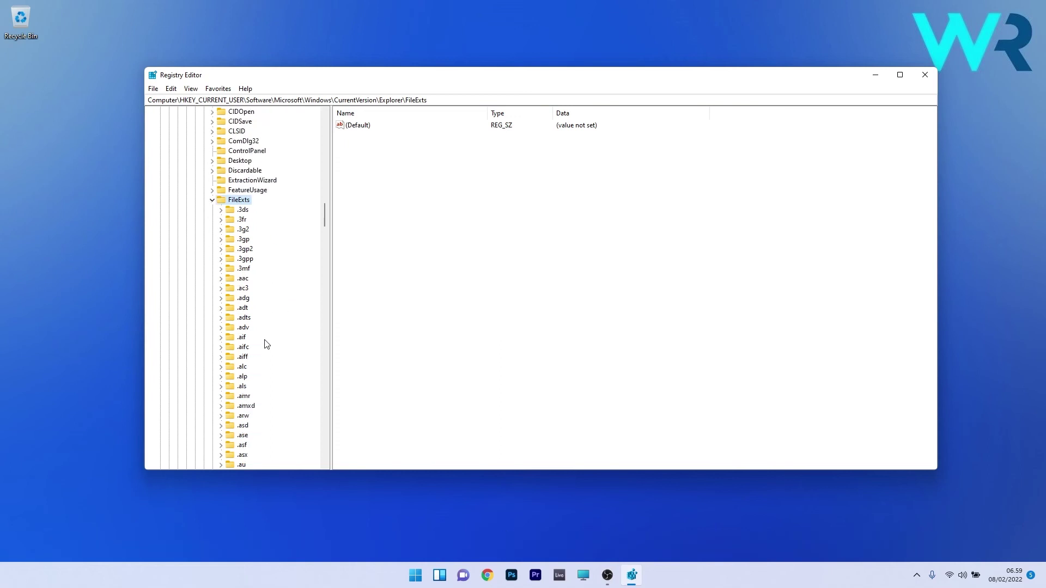
pyautogui.click(246, 258)
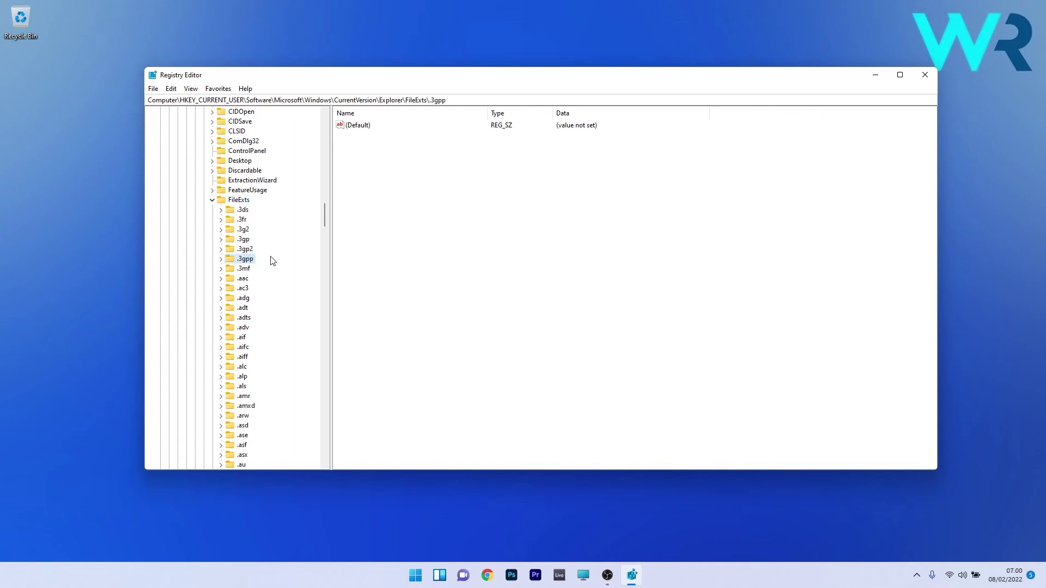
pyautogui.click(239, 200)
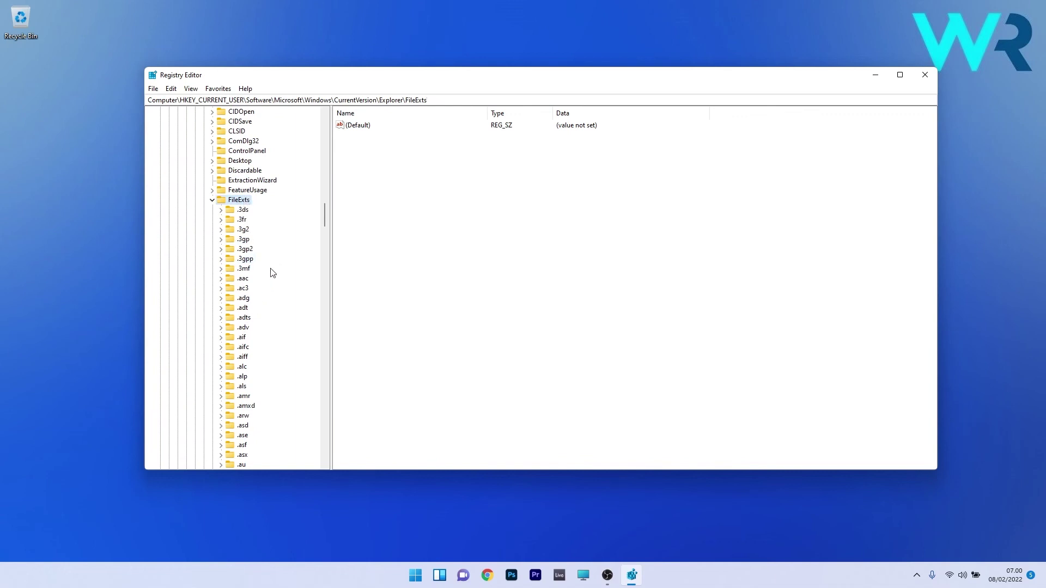
# Delete the .3gp key and confirm the deletion.
pyautogui.rightClick(243, 239)
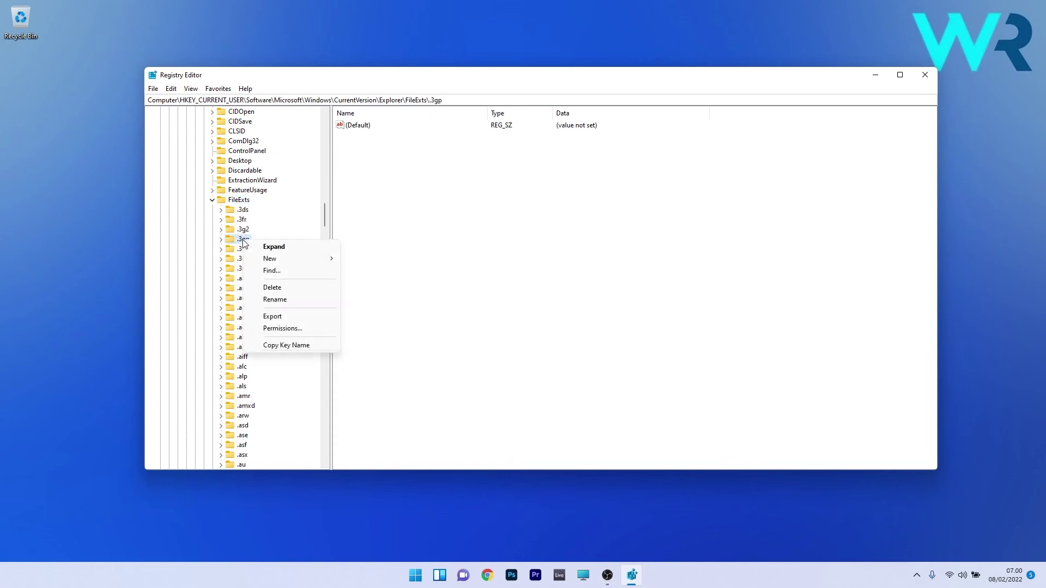
pyautogui.click(272, 287)
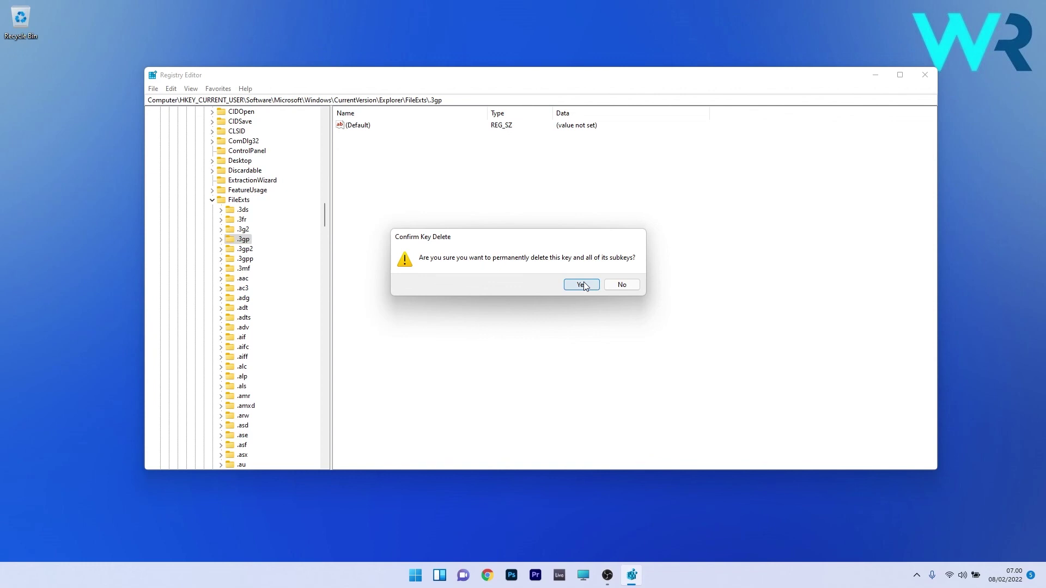
pyautogui.click(623, 285)
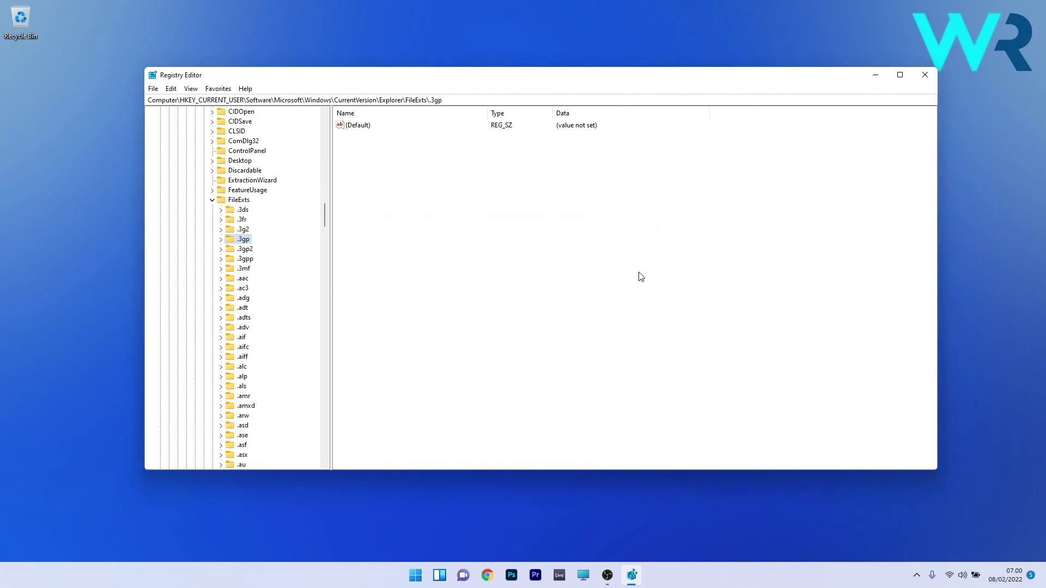
pyautogui.click(921, 75)
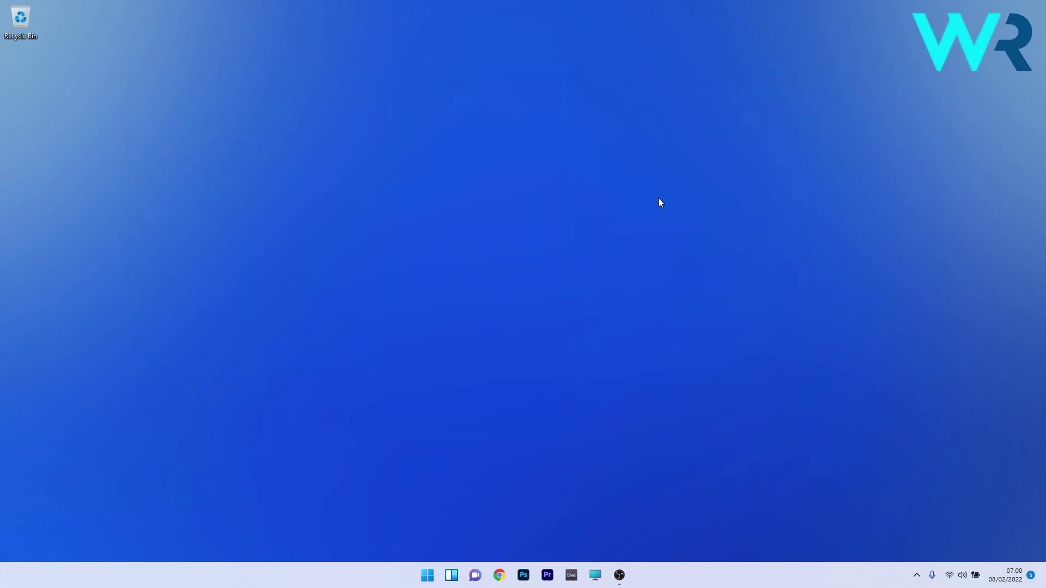